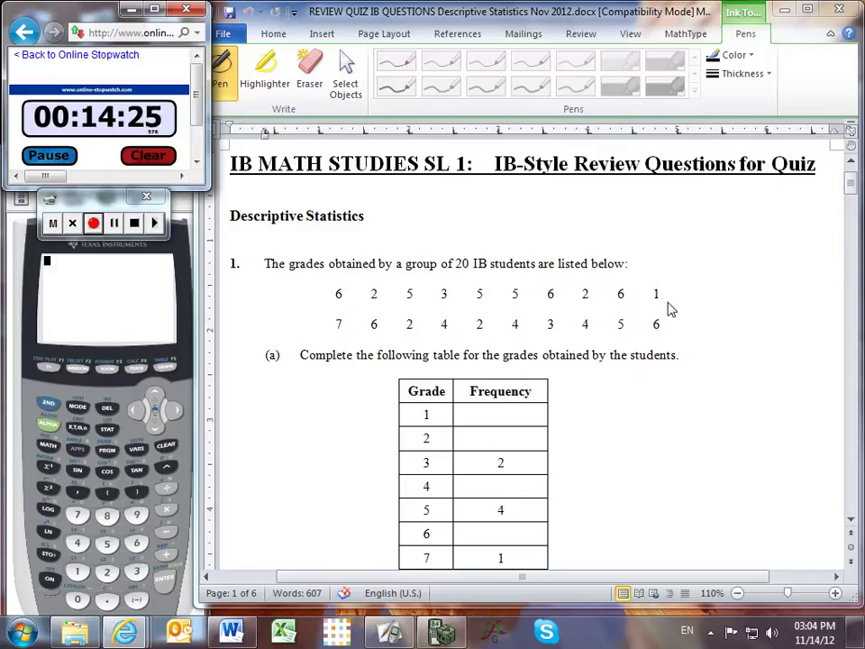
Step: Handwrite frequencies 1, 4, 3 and 5 in the grade 1, 2, 4 and 6 cells
{"action": "left_click", "coordinate": [498, 414]}
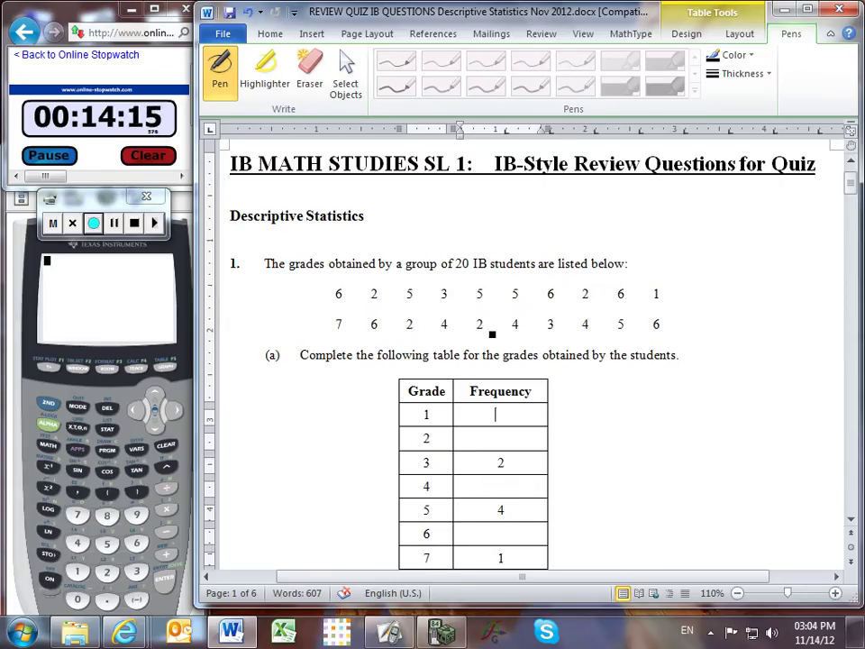
{"action": "left_click_drag", "start_coordinate": [495, 431], "coordinate": [503, 444]}
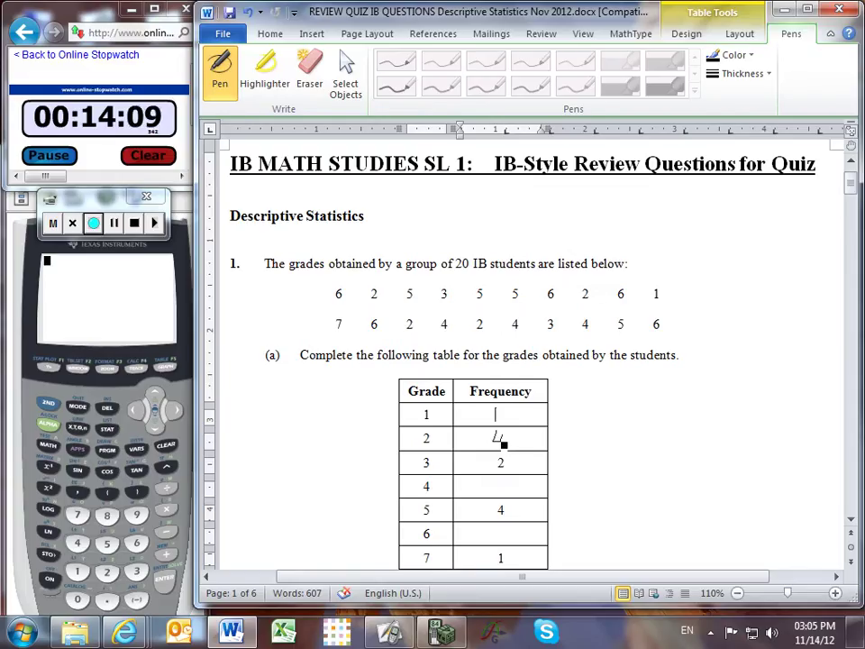
{"action": "left_click_drag", "start_coordinate": [501, 432], "coordinate": [501, 446]}
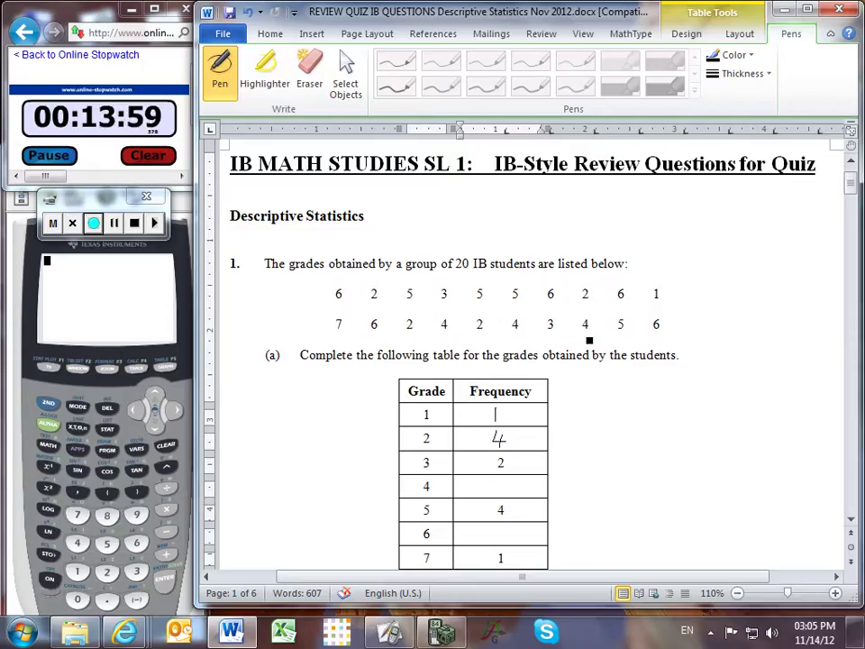
{"action": "left_click_drag", "start_coordinate": [496, 481], "coordinate": [502, 497]}
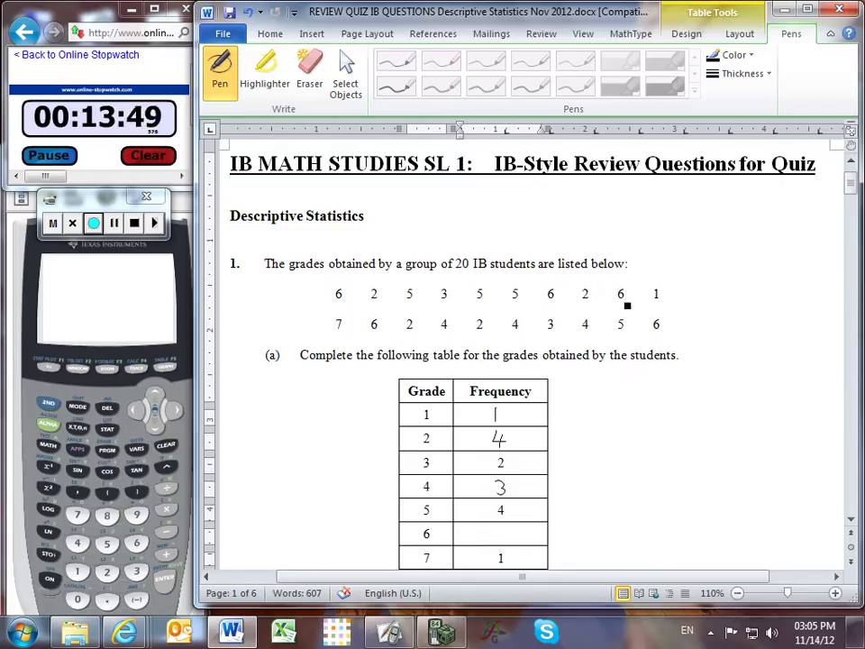
{"action": "mouse_move", "coordinate": [497, 529]}
{"action": "left_mouse_down"}
{"action": "mouse_move", "coordinate": [503, 540]}
{"action": "mouse_move", "coordinate": [510, 533]}
{"action": "left_mouse_up"}
{"action": "left_click", "coordinate": [850, 520]}
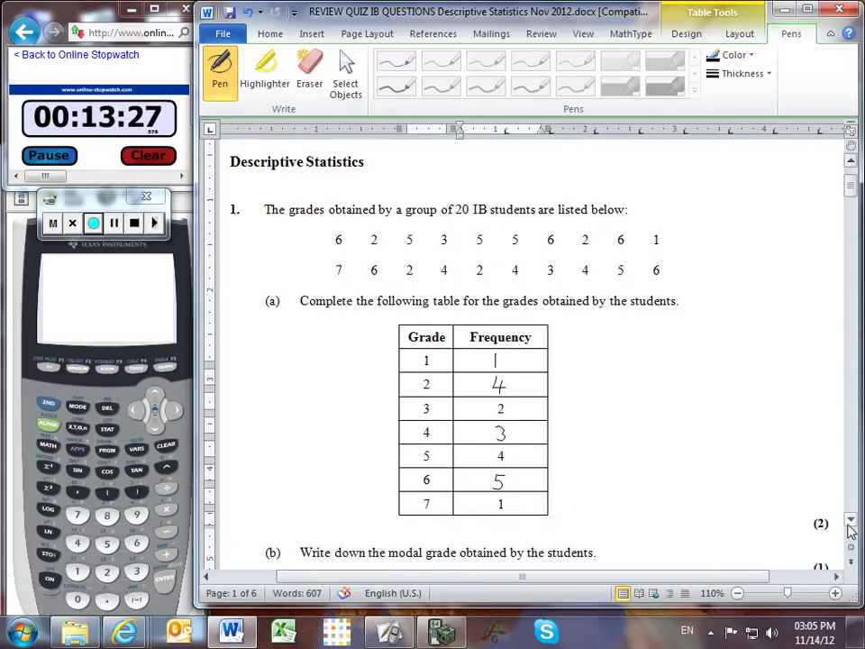
Step: Scroll down to part (b) and circle the word 'modal' in ink
{"action": "left_click", "coordinate": [851, 534]}
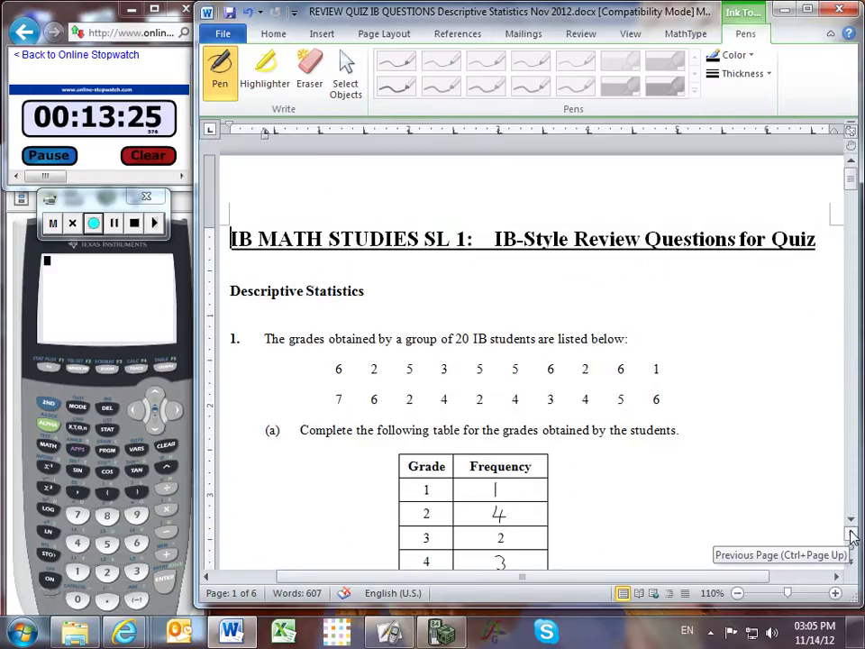
{"action": "left_click", "coordinate": [851, 522]}
{"action": "left_click_drag", "start_coordinate": [850, 524], "coordinate": [851, 527]}
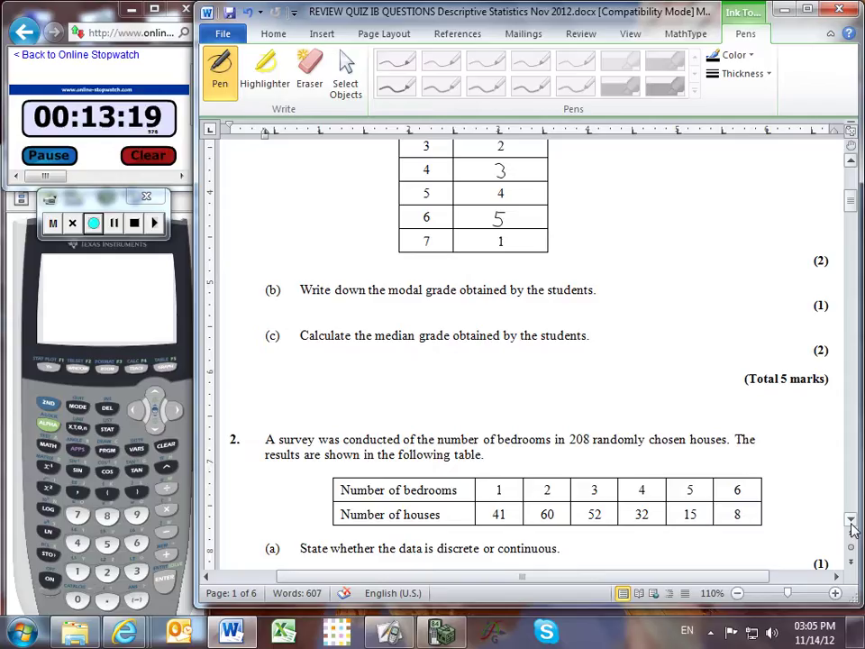
{"action": "left_click_drag", "start_coordinate": [850, 163], "coordinate": [851, 161]}
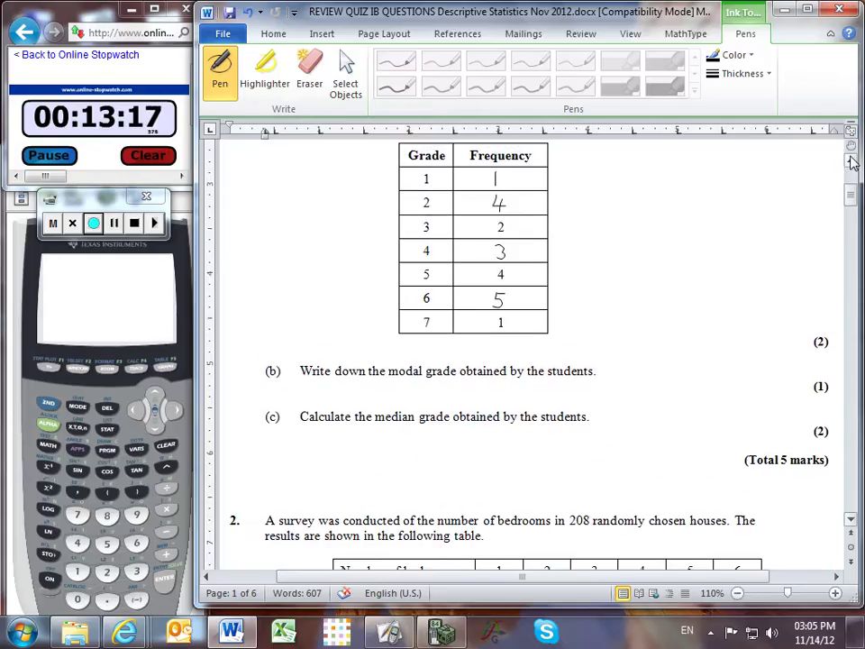
{"action": "mouse_move", "coordinate": [398, 367]}
{"action": "left_mouse_down"}
{"action": "mouse_move", "coordinate": [400, 383]}
{"action": "mouse_move", "coordinate": [392, 365]}
{"action": "left_mouse_up"}
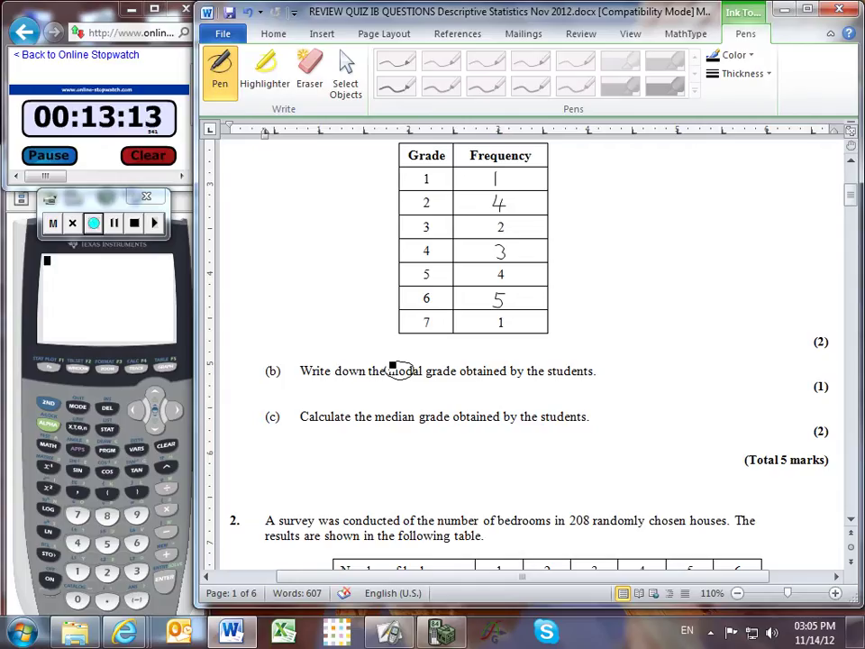
Step: Arrow the largest frequency 5, write 6 as the modal grade, and note total 20 split in halves
{"action": "mouse_move", "coordinate": [560, 297]}
{"action": "left_mouse_down"}
{"action": "mouse_move", "coordinate": [539, 297]}
{"action": "mouse_move", "coordinate": [546, 303]}
{"action": "left_mouse_up"}
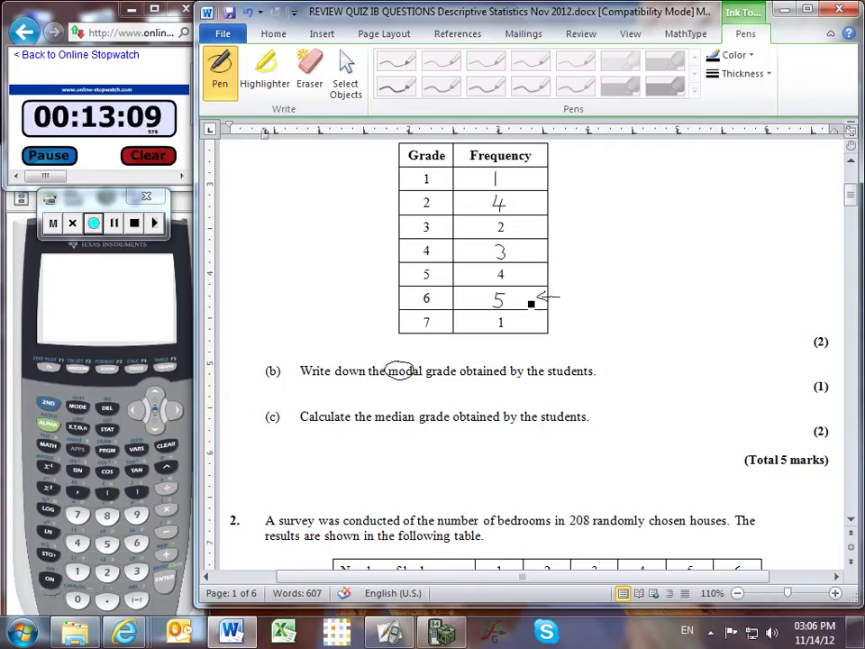
{"action": "left_click_drag", "start_coordinate": [628, 351], "coordinate": [636, 382]}
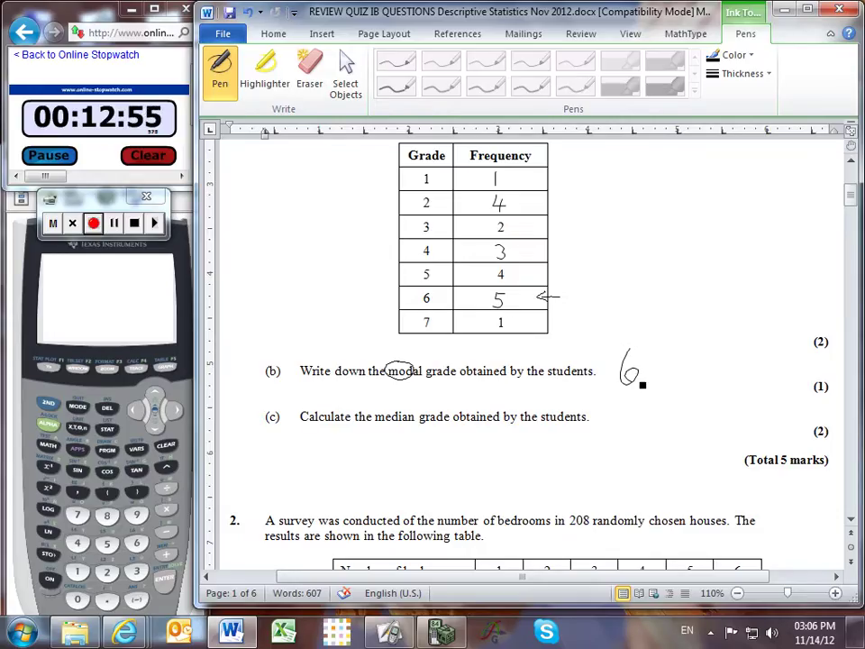
{"action": "left_click_drag", "start_coordinate": [653, 164], "coordinate": [676, 177]}
{"action": "mouse_move", "coordinate": [611, 204]}
{"action": "left_mouse_down"}
{"action": "mouse_move", "coordinate": [611, 222]}
{"action": "mouse_move", "coordinate": [624, 206]}
{"action": "left_mouse_up"}
Step: Ink the two halves 10 and 10 and label the 10th and 11th positions
{"action": "left_click_drag", "start_coordinate": [698, 207], "coordinate": [699, 222]}
{"action": "left_click_drag", "start_coordinate": [707, 208], "coordinate": [713, 224]}
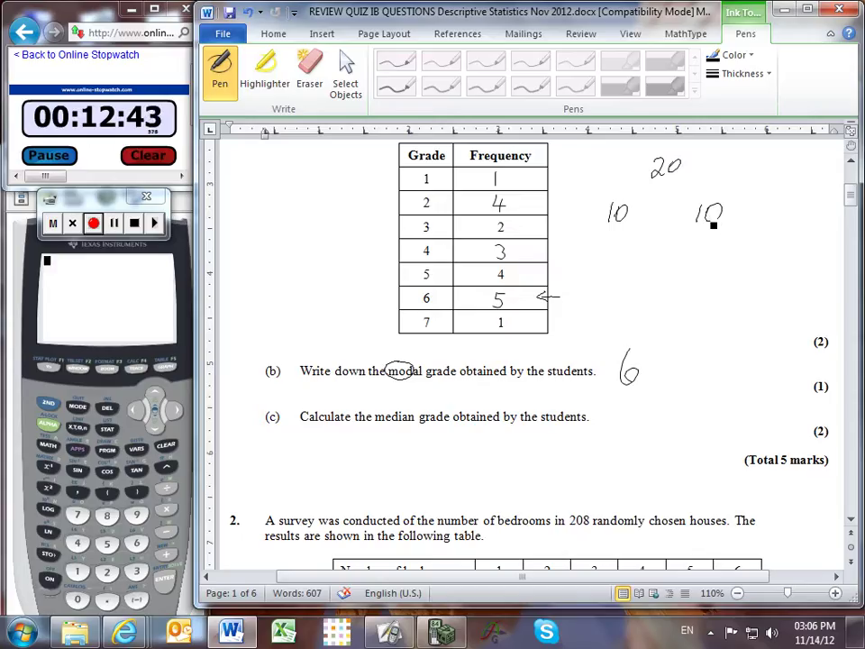
{"action": "left_click_drag", "start_coordinate": [639, 236], "coordinate": [639, 254]}
{"action": "left_click_drag", "start_coordinate": [650, 237], "coordinate": [670, 245]}
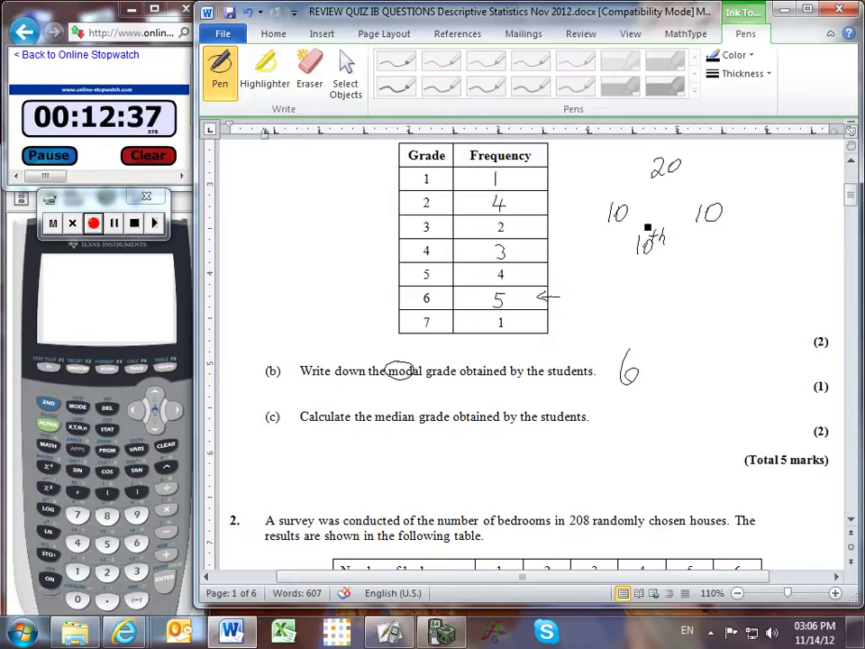
{"action": "left_click_drag", "start_coordinate": [683, 240], "coordinate": [681, 255]}
{"action": "mouse_move", "coordinate": [690, 239]}
{"action": "left_mouse_down"}
{"action": "mouse_move", "coordinate": [688, 254]}
{"action": "mouse_move", "coordinate": [700, 237]}
{"action": "left_mouse_up"}
{"action": "left_click_drag", "start_coordinate": [701, 233], "coordinate": [708, 245]}
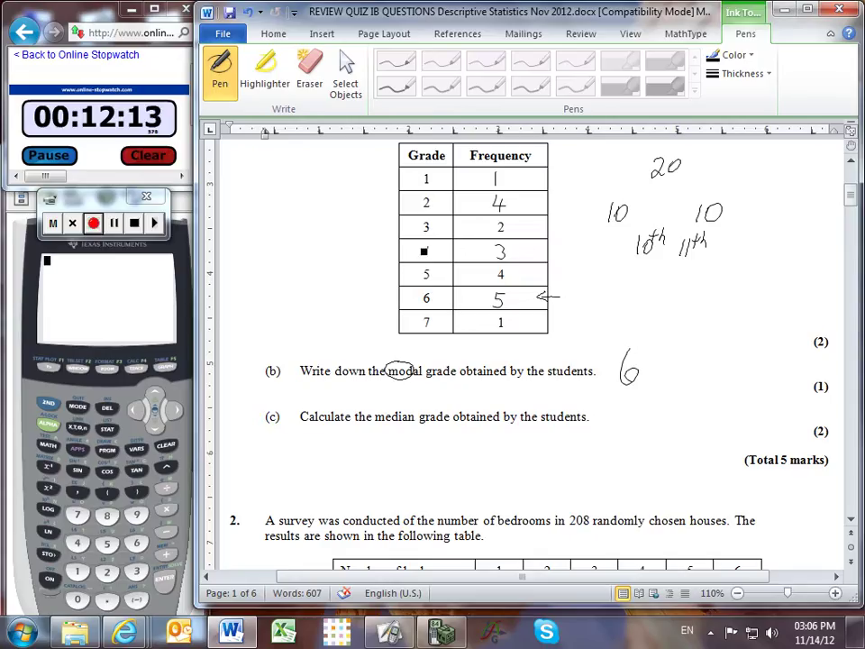
Step: Write values 4 and 5 and the median working (4+5)/2 = 4.5, then open the calculator's STAT menu
{"action": "left_click_drag", "start_coordinate": [641, 269], "coordinate": [649, 299]}
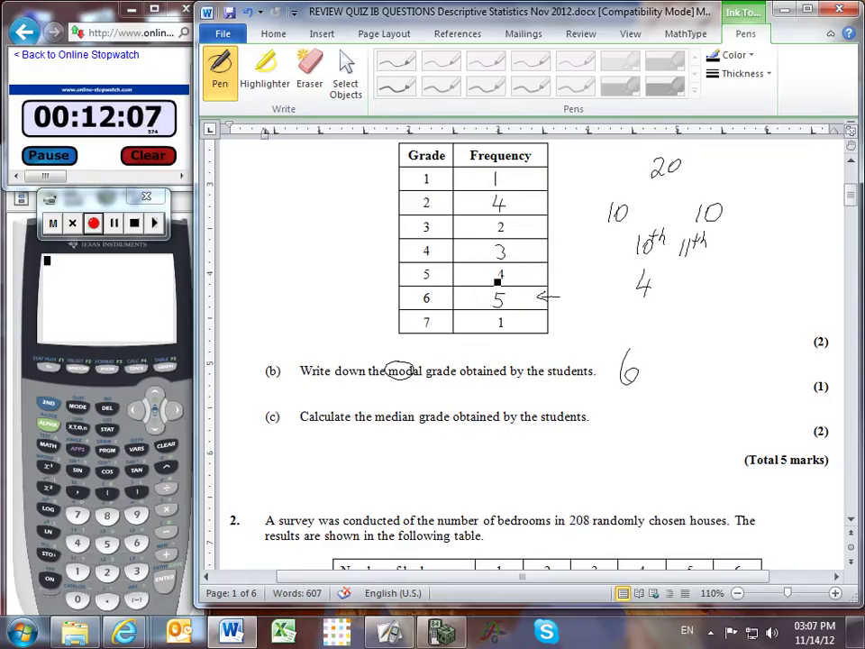
{"action": "mouse_move", "coordinate": [694, 274]}
{"action": "left_mouse_down"}
{"action": "mouse_move", "coordinate": [691, 293]}
{"action": "mouse_move", "coordinate": [682, 282]}
{"action": "left_mouse_up"}
{"action": "mouse_move", "coordinate": [672, 273]}
{"action": "left_mouse_down"}
{"action": "mouse_move", "coordinate": [672, 293]}
{"action": "mouse_move", "coordinate": [709, 297]}
{"action": "mouse_move", "coordinate": [683, 322]}
{"action": "mouse_move", "coordinate": [732, 296]}
{"action": "left_mouse_up"}
{"action": "left_click_drag", "start_coordinate": [719, 303], "coordinate": [746, 300]}
{"action": "left_click_drag", "start_coordinate": [746, 300], "coordinate": [766, 299]}
{"action": "mouse_move", "coordinate": [759, 286]}
{"action": "left_mouse_down"}
{"action": "mouse_move", "coordinate": [758, 308]}
{"action": "mouse_move", "coordinate": [804, 304]}
{"action": "left_mouse_up"}
{"action": "left_click", "coordinate": [776, 305]}
{"action": "left_click_drag", "start_coordinate": [794, 288], "coordinate": [808, 287]}
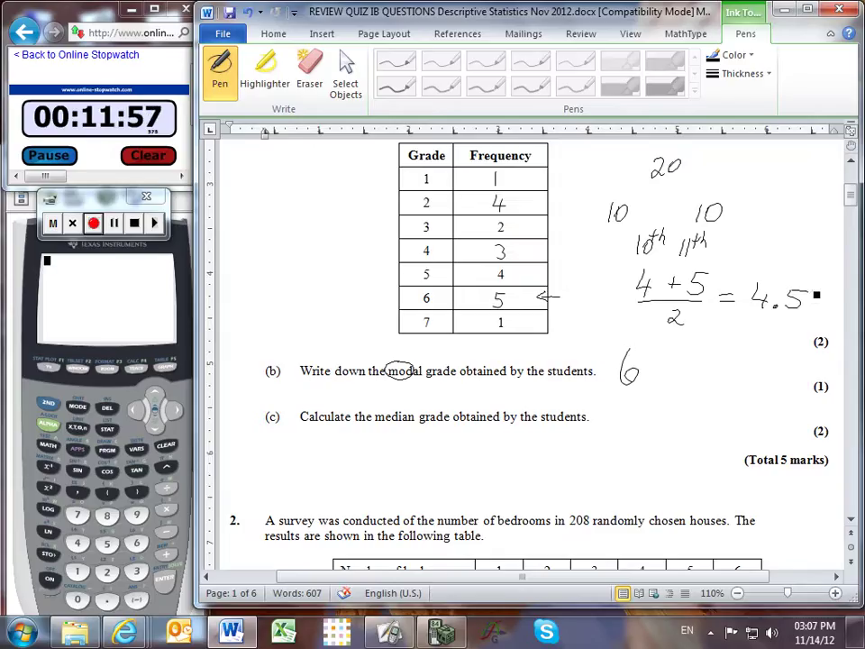
{"action": "left_click", "coordinate": [107, 428]}
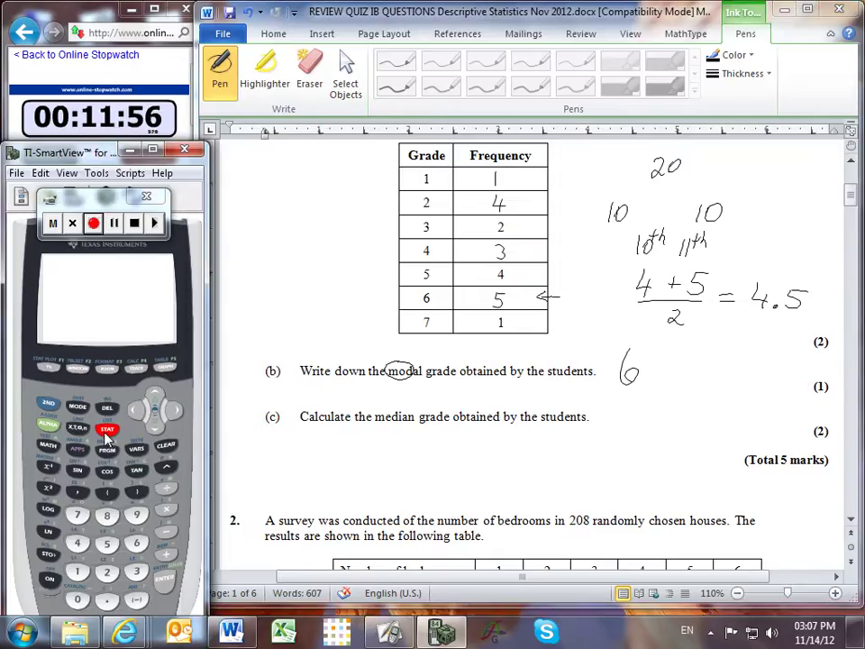
Step: Enter grades 1 through 7 into list L1 in the list editor
{"action": "left_click", "coordinate": [162, 583]}
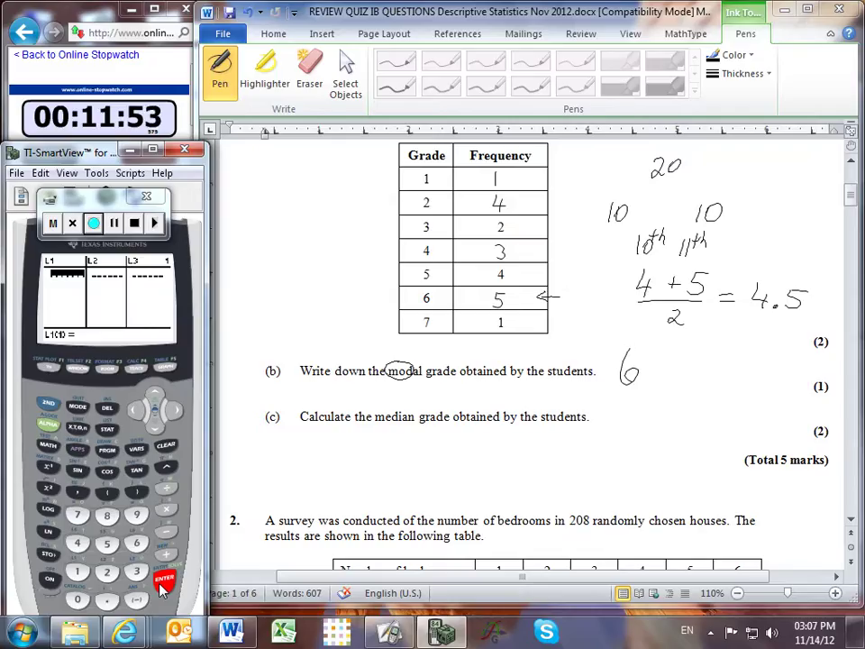
{"action": "left_click", "coordinate": [78, 571]}
{"action": "key", "text": "Return"}
{"action": "type", "text": "2"}
{"action": "key", "text": "Return"}
{"action": "type", "text": "3"}
{"action": "key", "text": "Return"}
{"action": "type", "text": "4"}
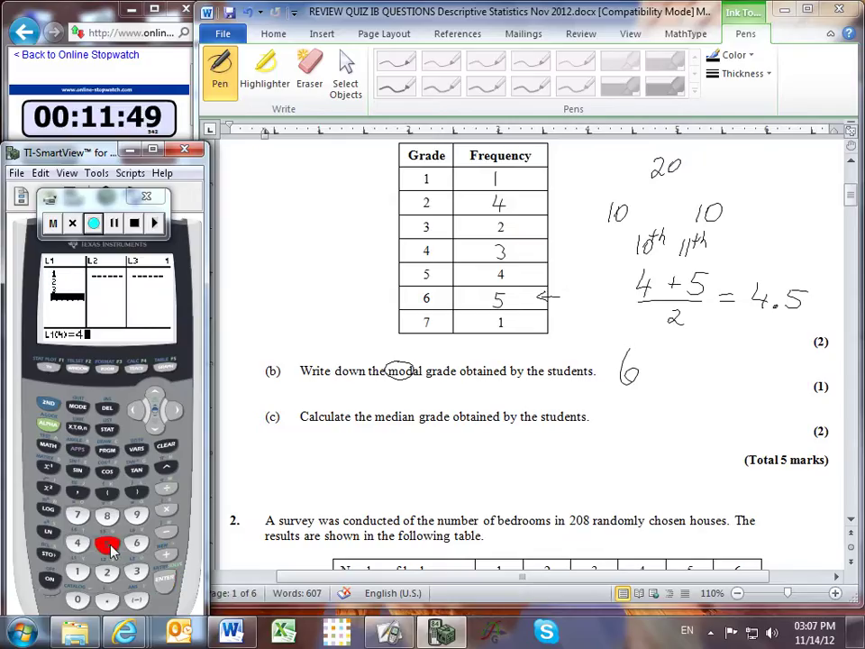
{"action": "left_click", "coordinate": [165, 578]}
{"action": "left_click", "coordinate": [137, 544]}
{"action": "left_click", "coordinate": [165, 579]}
{"action": "left_click", "coordinate": [78, 514]}
{"action": "left_click", "coordinate": [165, 578]}
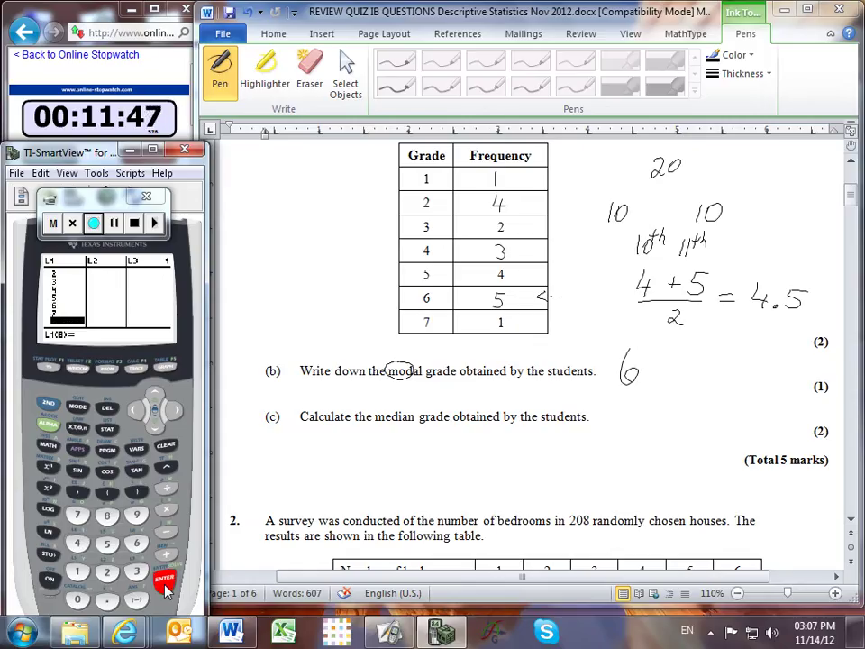
Step: Enter the frequencies into list L2, ending with 1
{"action": "left_click", "coordinate": [174, 409]}
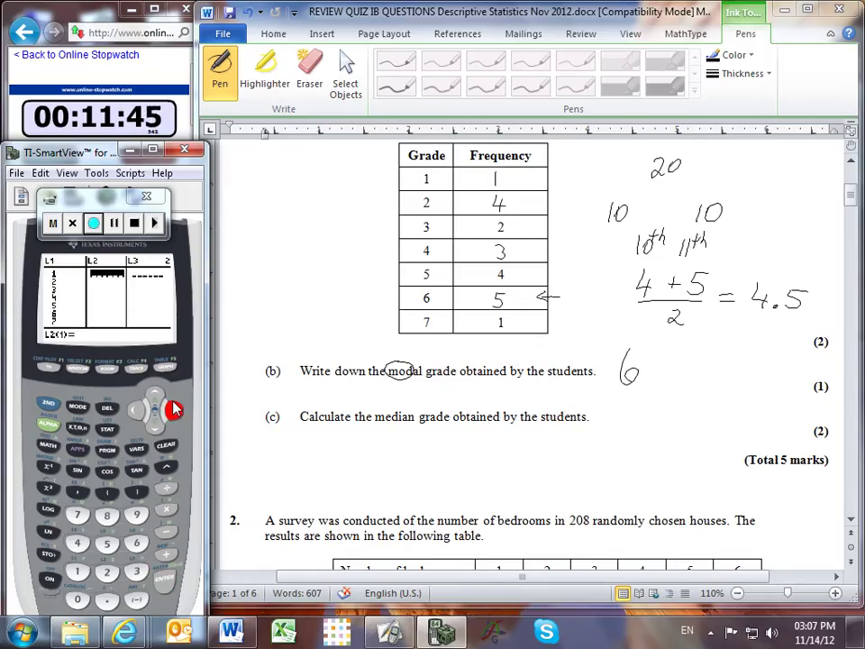
{"action": "left_click", "coordinate": [77, 571]}
{"action": "left_click", "coordinate": [165, 578]}
{"action": "left_click", "coordinate": [77, 543]}
{"action": "left_click", "coordinate": [165, 578]}
{"action": "left_click", "coordinate": [106, 571]}
{"action": "left_click", "coordinate": [165, 579]}
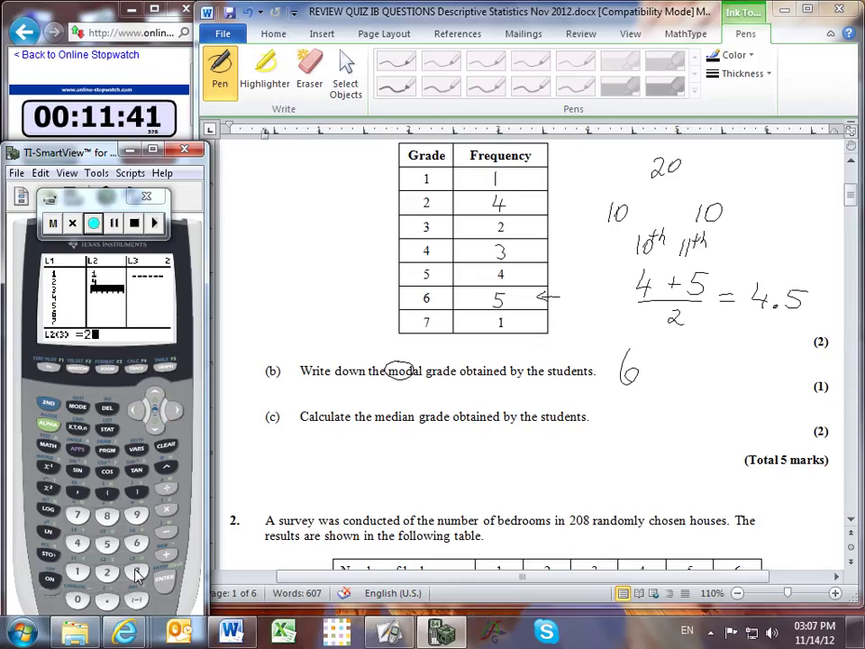
{"action": "left_click", "coordinate": [135, 571]}
{"action": "left_click", "coordinate": [165, 579]}
{"action": "left_click", "coordinate": [106, 571]}
{"action": "left_click", "coordinate": [106, 544]}
{"action": "left_click", "coordinate": [164, 578]}
{"action": "left_click", "coordinate": [77, 571]}
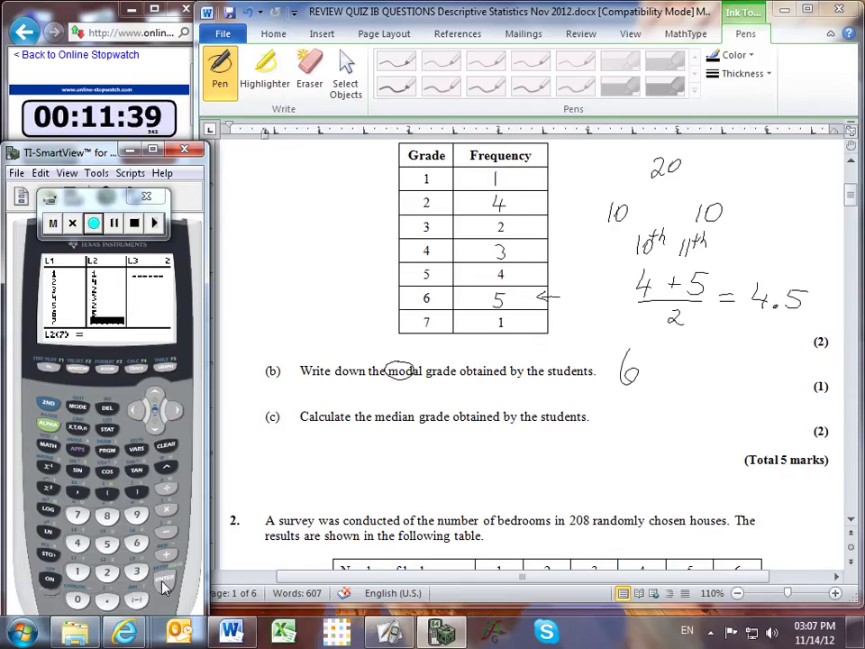
{"action": "left_click", "coordinate": [164, 578]}
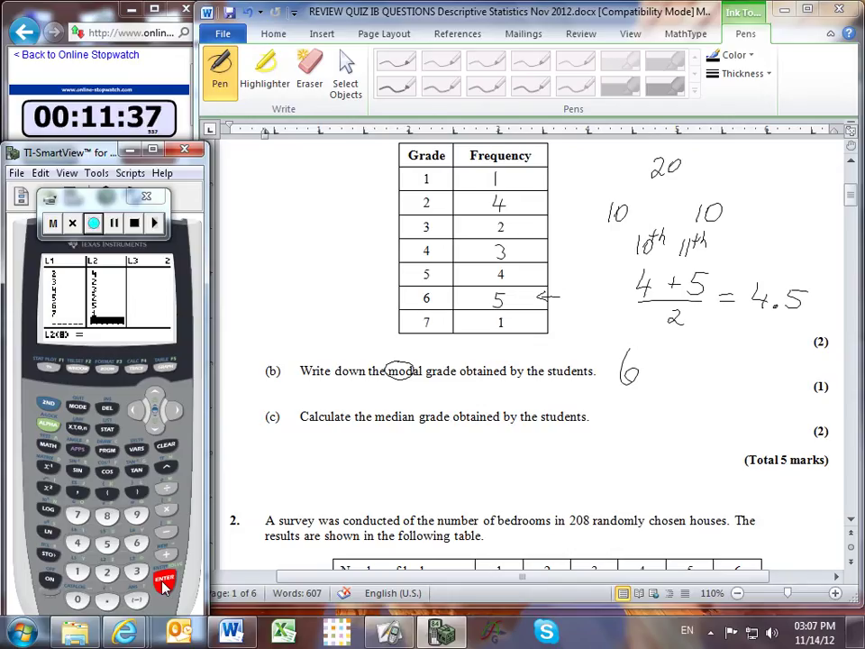
Step: Correct the fifth L2 frequency to 4
{"action": "left_click", "coordinate": [154, 397]}
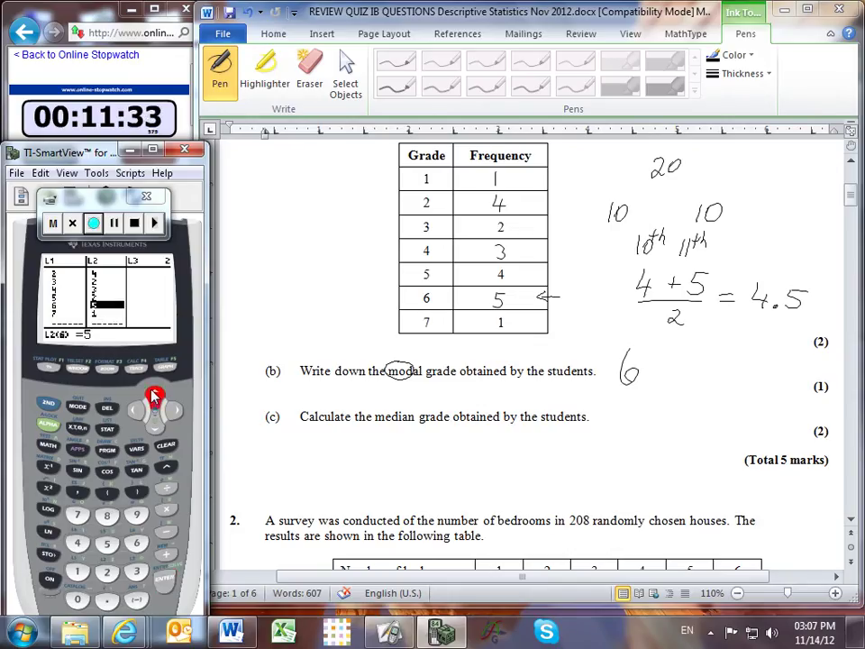
{"action": "left_click", "coordinate": [154, 396]}
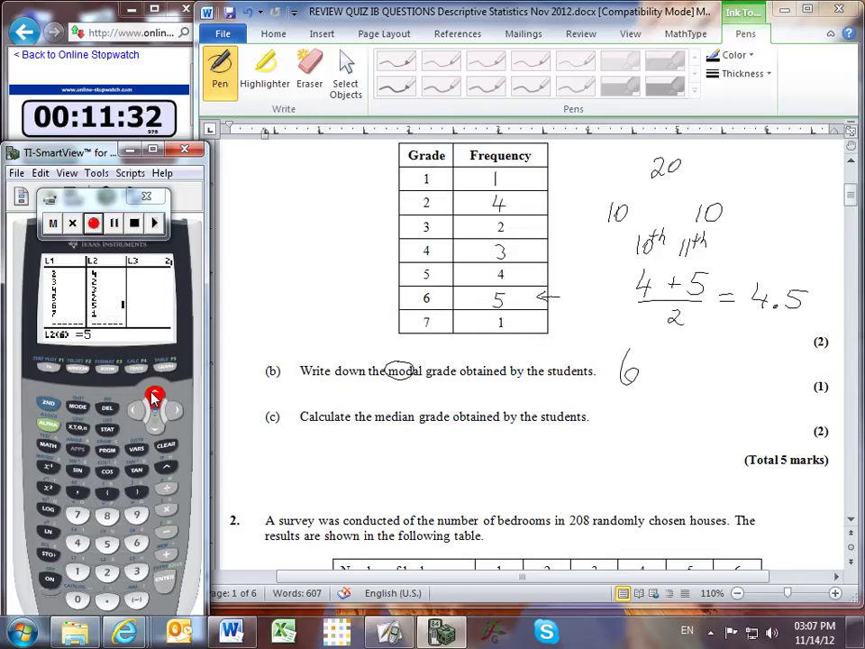
{"action": "left_click", "coordinate": [78, 544]}
{"action": "left_click", "coordinate": [164, 581]}
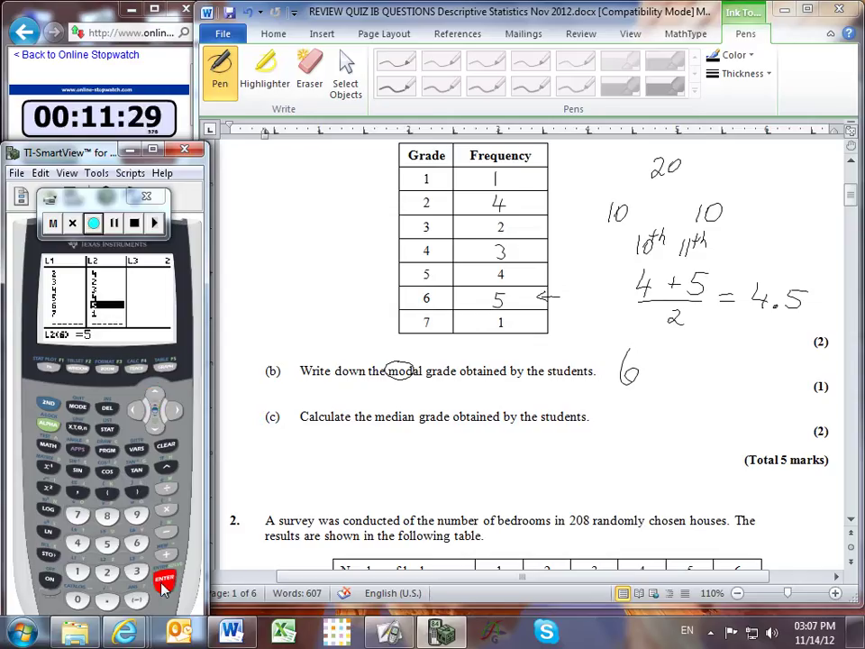
Step: Quit to the home screen and paste 1-Var Stats from STAT > CALC
{"action": "left_click", "coordinate": [48, 403]}
{"action": "left_click", "coordinate": [78, 406]}
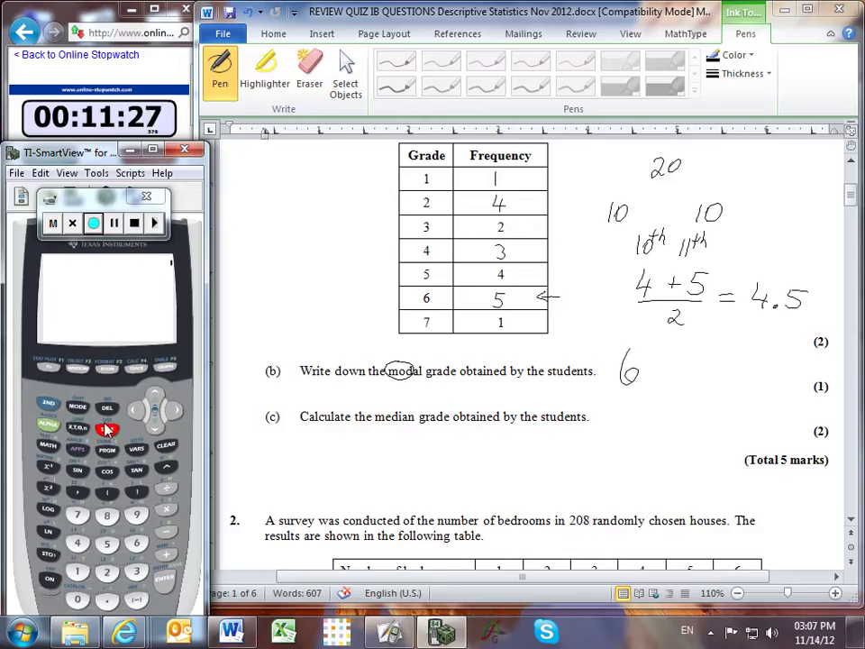
{"action": "left_click", "coordinate": [105, 428]}
{"action": "left_click", "coordinate": [172, 411]}
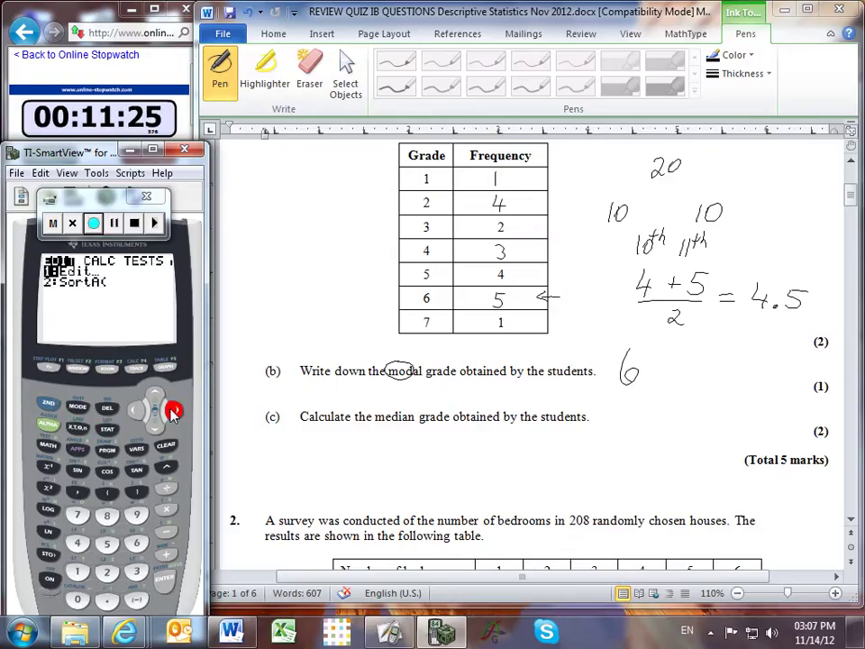
{"action": "left_click", "coordinate": [164, 582]}
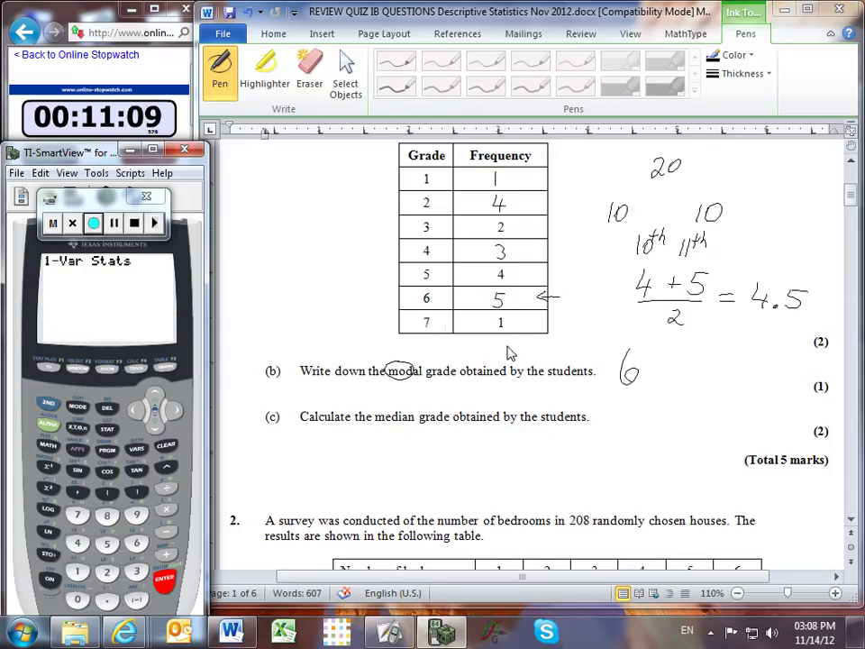
Step: Run 1-Var Stats L1, L2 and scroll the results to read Med 4.5 and maxX 7
{"action": "left_click", "coordinate": [47, 406]}
{"action": "left_click", "coordinate": [76, 572]}
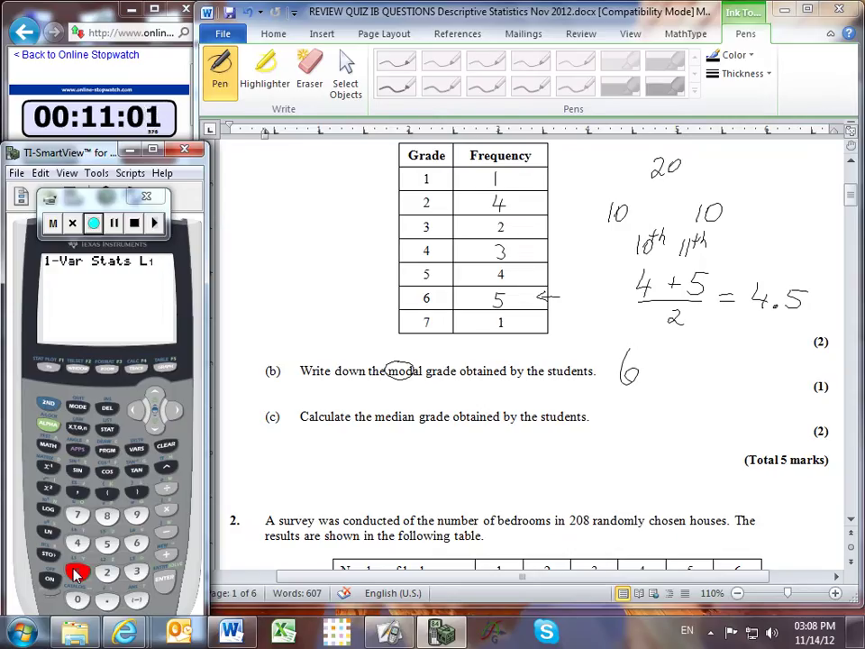
{"action": "left_click", "coordinate": [77, 493]}
{"action": "left_click", "coordinate": [48, 404]}
{"action": "left_click", "coordinate": [107, 573]}
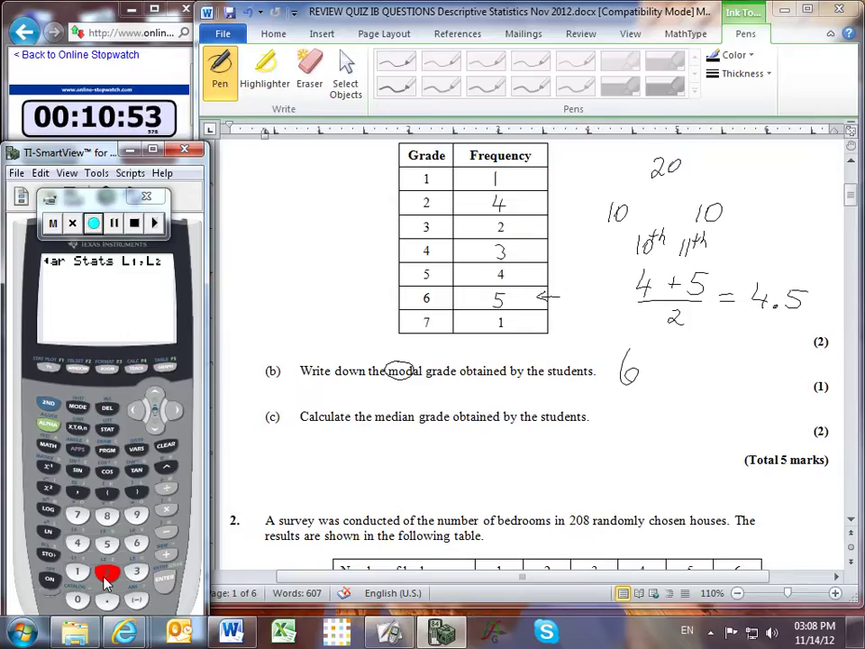
{"action": "left_click", "coordinate": [163, 581]}
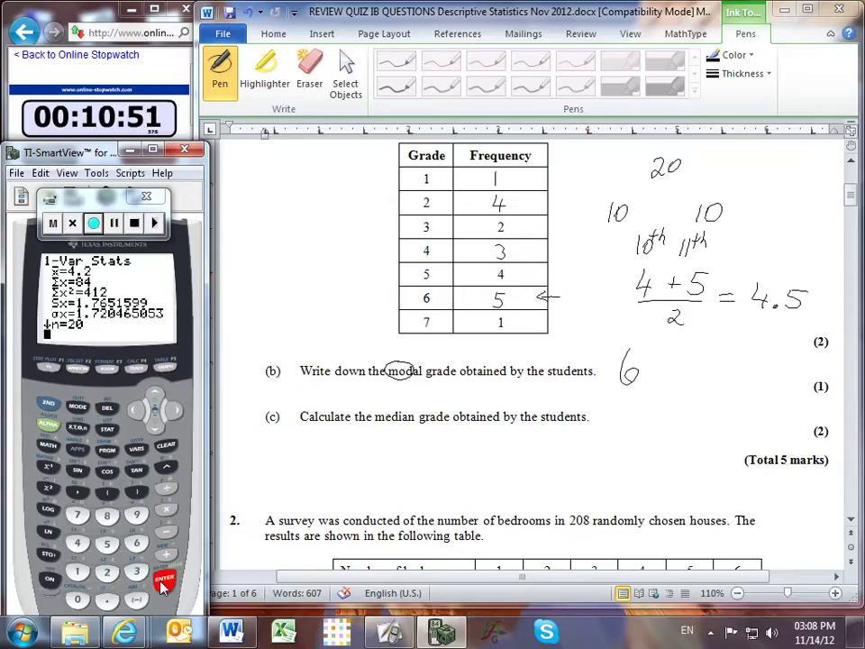
{"action": "left_click", "coordinate": [156, 430]}
{"action": "left_click", "coordinate": [156, 431]}
{"action": "left_click", "coordinate": [156, 431]}
{"action": "left_click", "coordinate": [156, 431]}
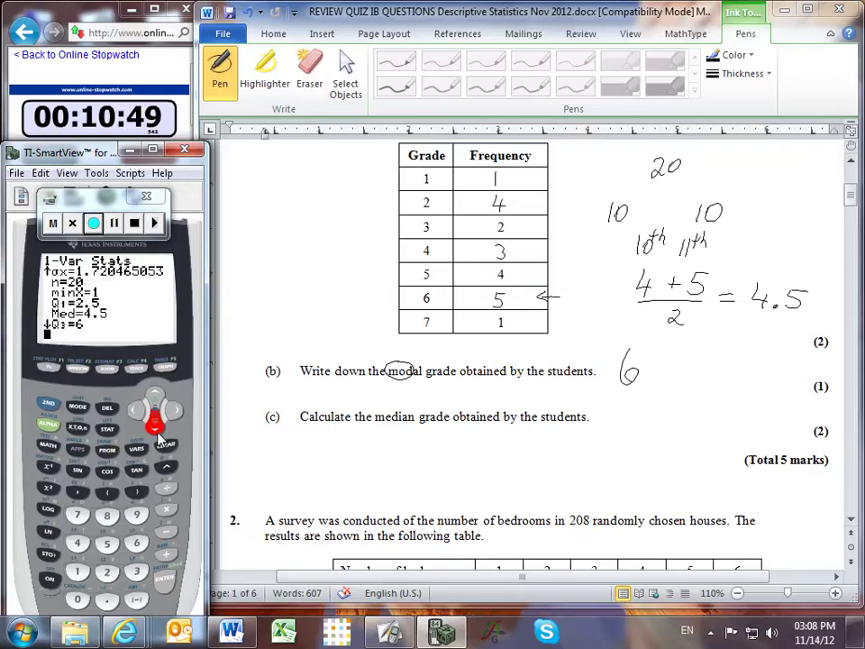
{"action": "left_click", "coordinate": [157, 434]}
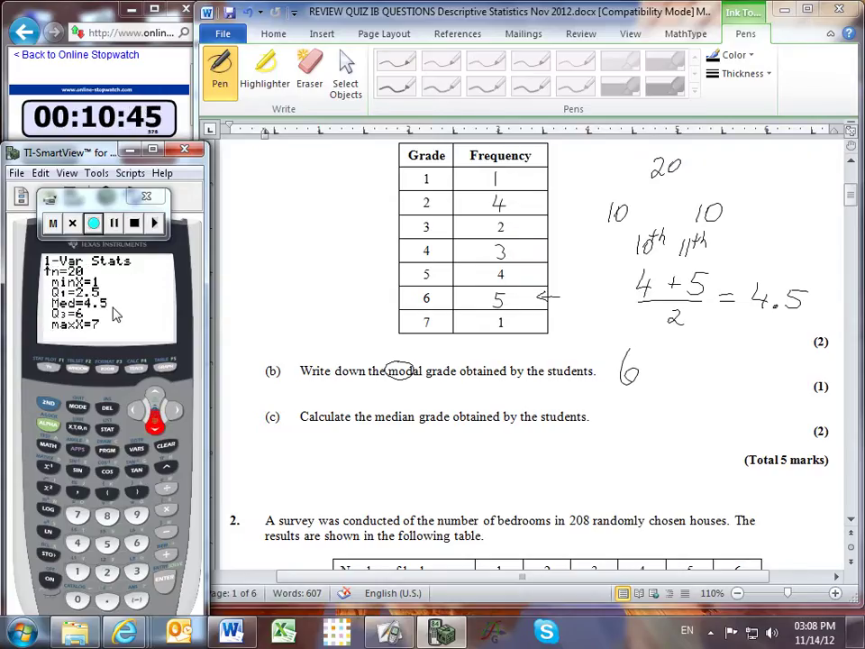
Step: Ink 4.5 beside part (c) and scroll down to question 2's bedrooms table
{"action": "mouse_move", "coordinate": [610, 414]}
{"action": "left_mouse_down"}
{"action": "mouse_move", "coordinate": [629, 454]}
{"action": "mouse_move", "coordinate": [641, 439]}
{"action": "mouse_move", "coordinate": [644, 457]}
{"action": "mouse_move", "coordinate": [655, 428]}
{"action": "left_mouse_up"}
{"action": "left_click", "coordinate": [627, 447]}
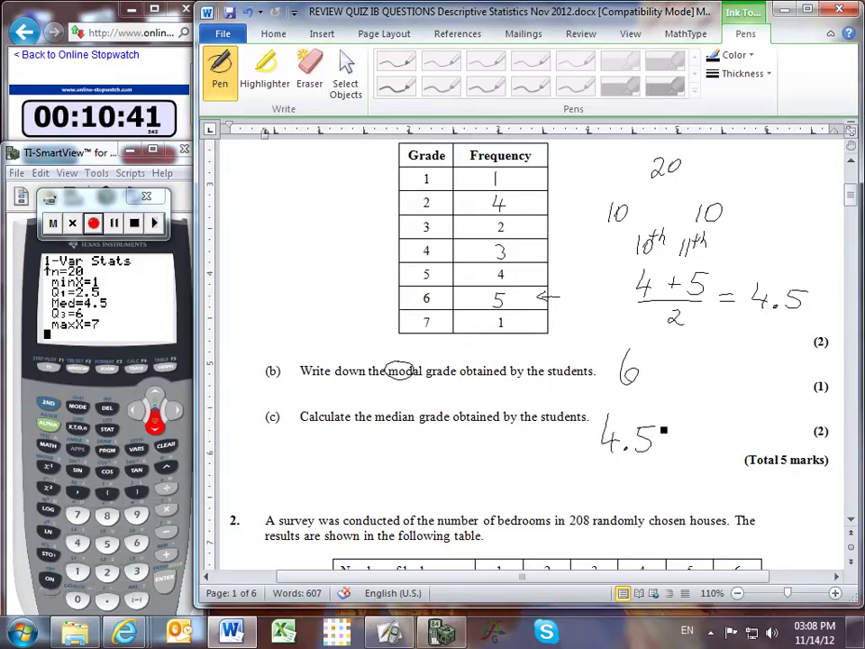
{"action": "left_click_drag", "start_coordinate": [852, 522], "coordinate": [851, 522]}
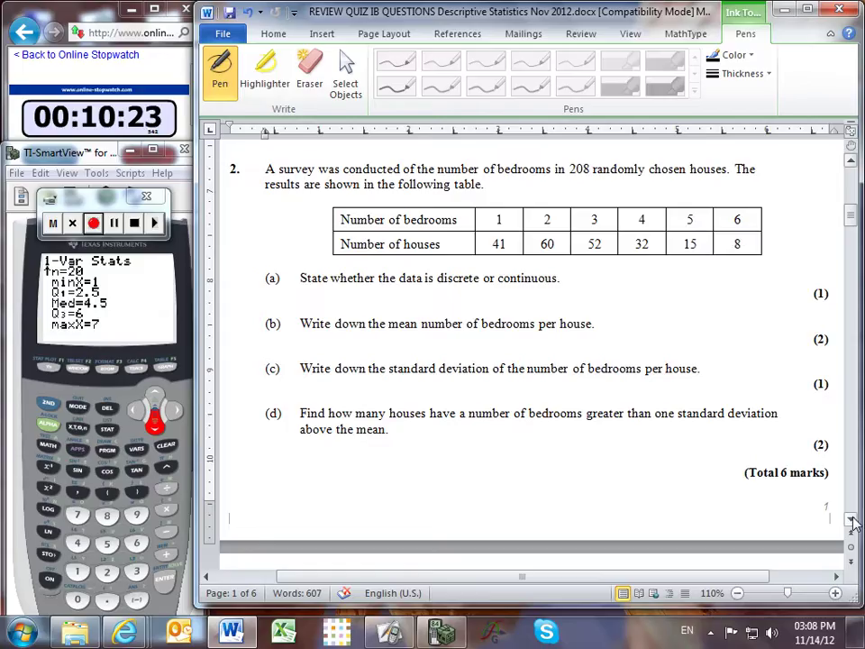
Step: Ink 'Data' and 'Freq.' beside the bedrooms table rows and write 'discrete' under part (a)
{"action": "mouse_move", "coordinate": [287, 208]}
{"action": "left_mouse_down"}
{"action": "mouse_move", "coordinate": [281, 223]}
{"action": "mouse_move", "coordinate": [313, 222]}
{"action": "mouse_move", "coordinate": [283, 249]}
{"action": "mouse_move", "coordinate": [299, 245]}
{"action": "mouse_move", "coordinate": [307, 260]}
{"action": "left_mouse_up"}
{"action": "left_click", "coordinate": [316, 253]}
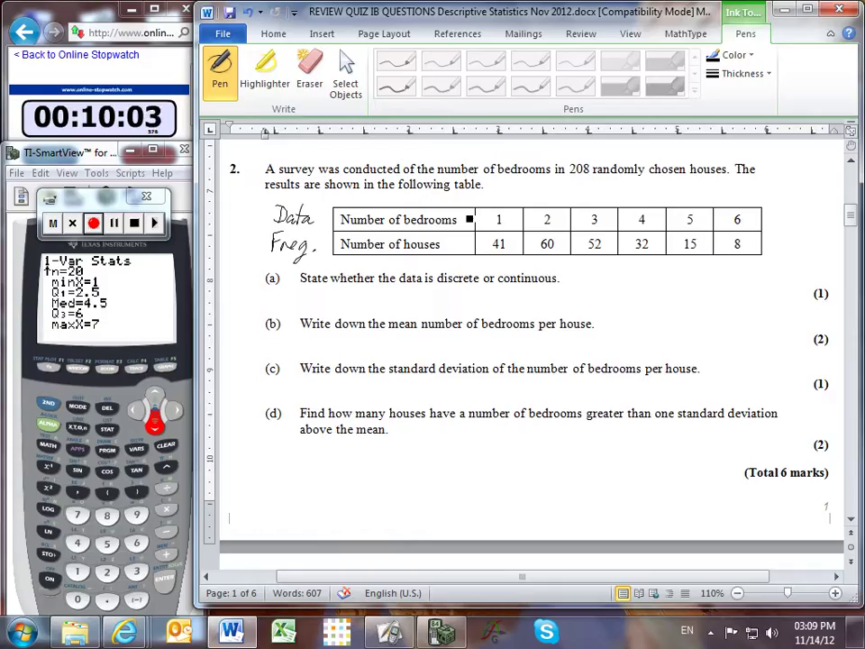
{"action": "mouse_move", "coordinate": [397, 298]}
{"action": "left_mouse_down"}
{"action": "mouse_move", "coordinate": [403, 309]}
{"action": "mouse_move", "coordinate": [421, 308]}
{"action": "left_mouse_up"}
{"action": "left_click", "coordinate": [409, 292]}
{"action": "mouse_move", "coordinate": [436, 300]}
{"action": "left_mouse_down"}
{"action": "mouse_move", "coordinate": [438, 308]}
{"action": "mouse_move", "coordinate": [450, 300]}
{"action": "mouse_move", "coordinate": [458, 308]}
{"action": "left_mouse_up"}
{"action": "mouse_move", "coordinate": [461, 296]}
{"action": "left_mouse_down"}
{"action": "mouse_move", "coordinate": [463, 308]}
{"action": "mouse_move", "coordinate": [477, 308]}
{"action": "left_mouse_up"}
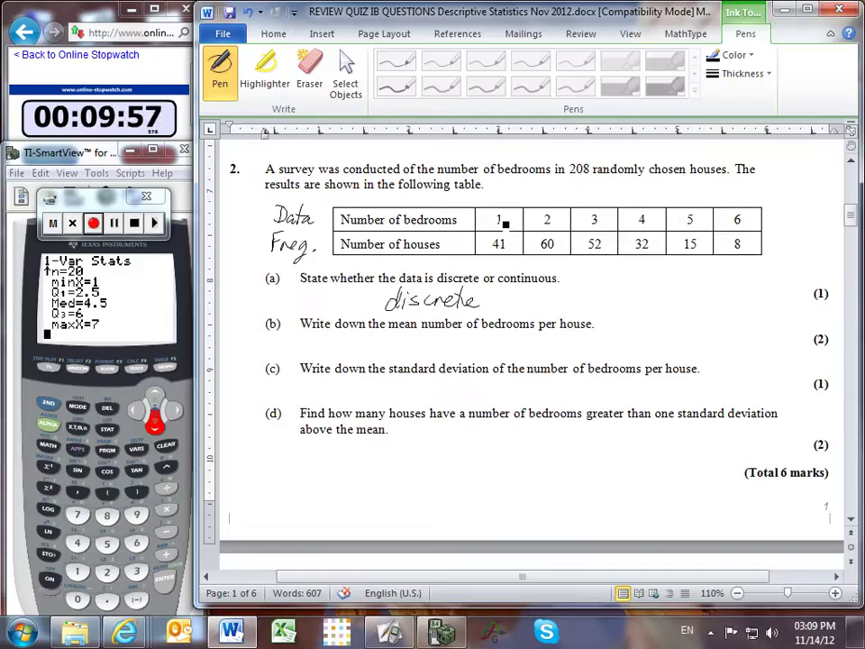